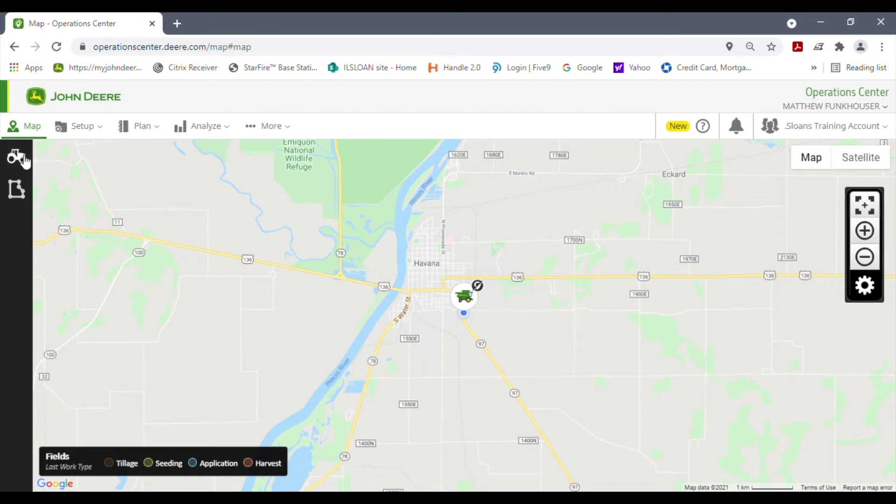
left_click(17, 157)
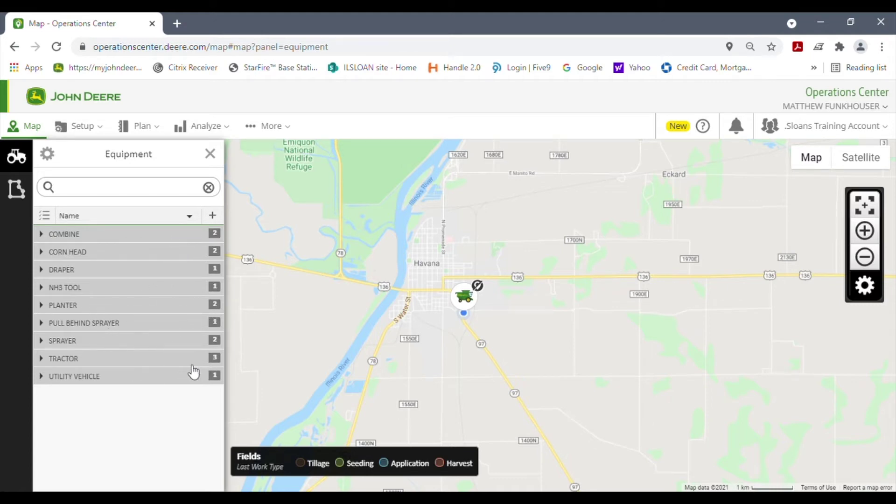
left_click(42, 360)
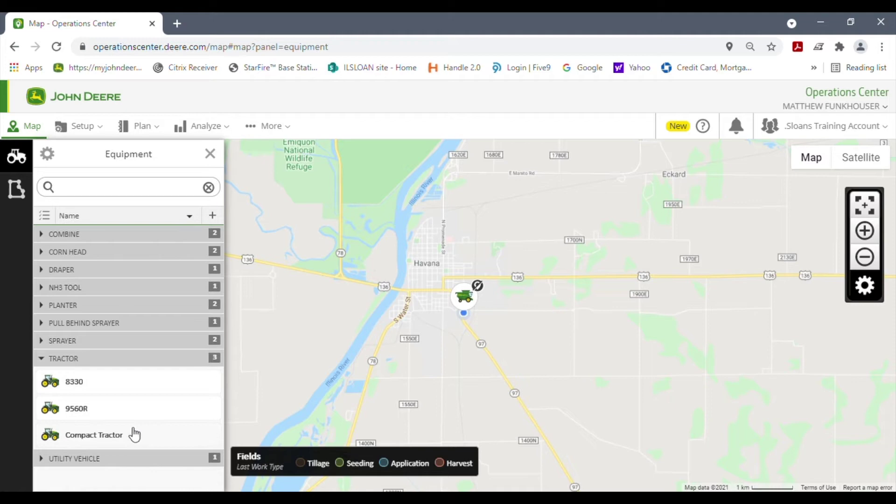
left_click(42, 360)
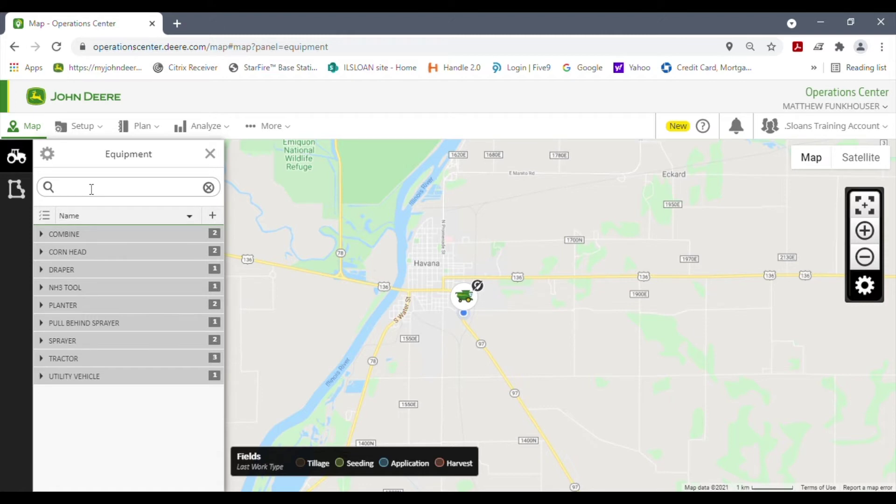
Search for S780, expand the COMBINE group, then clear the search to list all equipment.
type("S780")
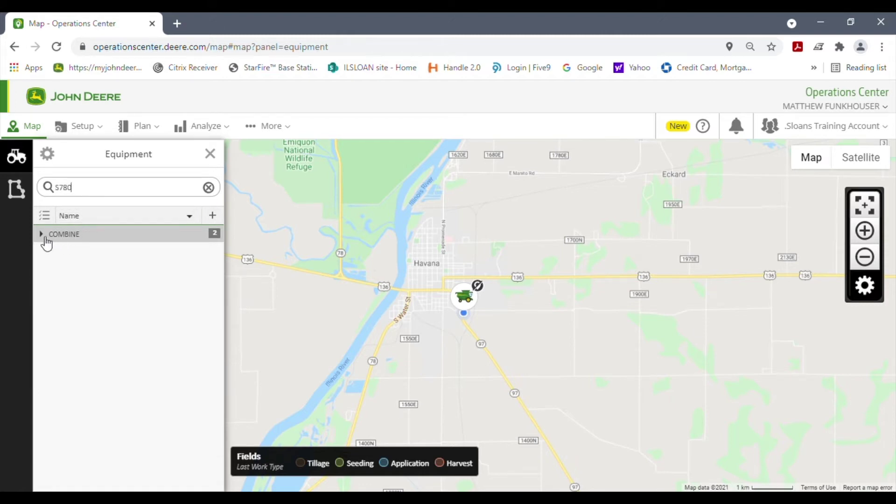
left_click(166, 239)
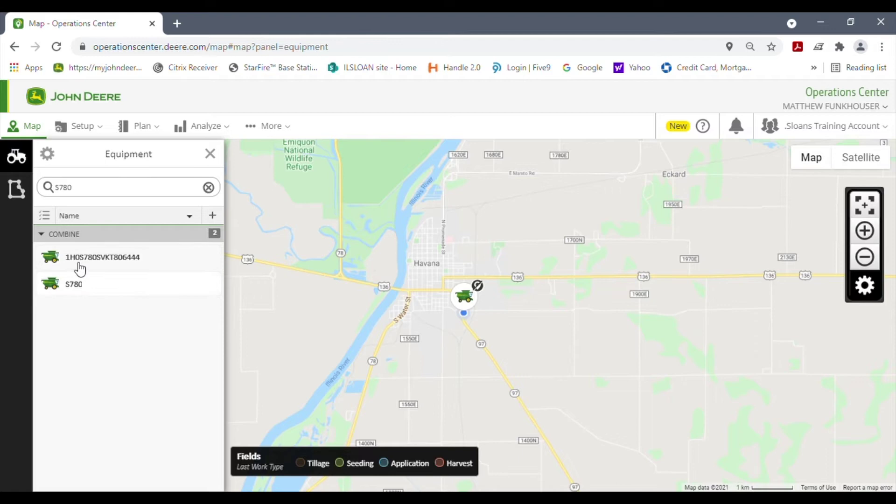
left_click(123, 188)
key("BackSpace")
key("BackSpace")
key("BackSpace")
key("BackSpace")
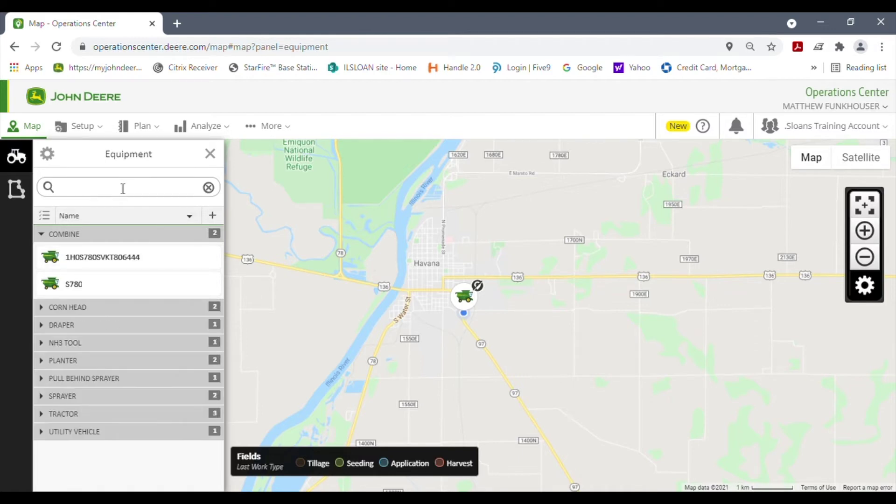
Mark S780 for deletion but cancel the Delete Equipment dialog, then check the first combine.
left_click(45, 215)
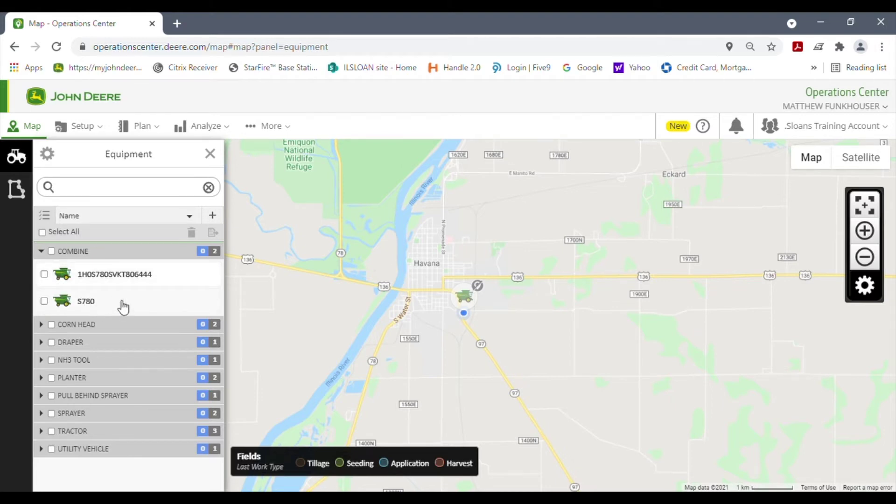
left_click(44, 301)
left_click(192, 233)
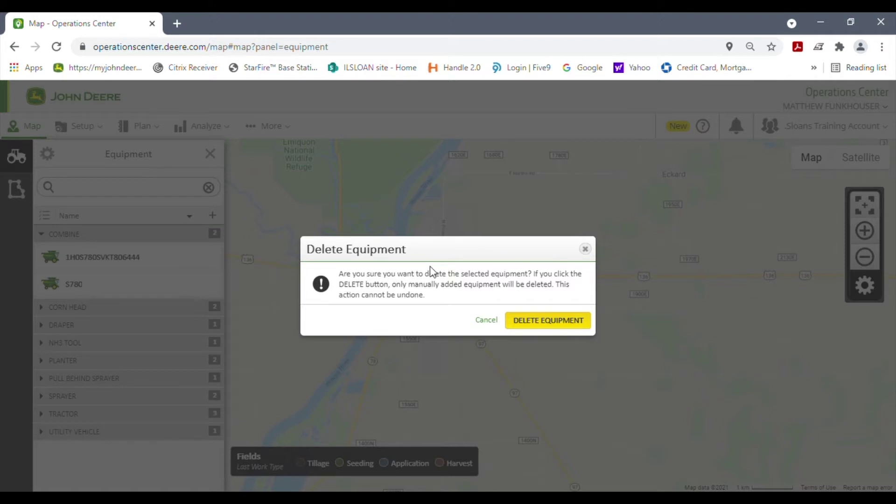
left_click(585, 250)
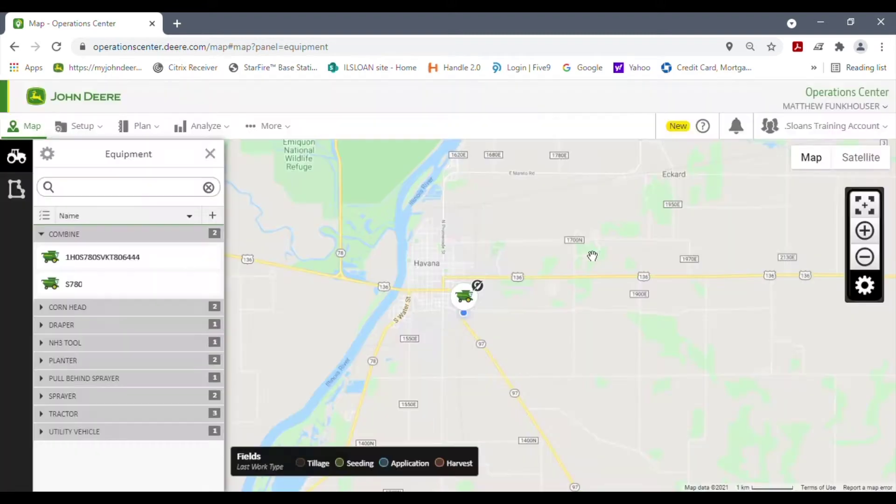
left_click(53, 219)
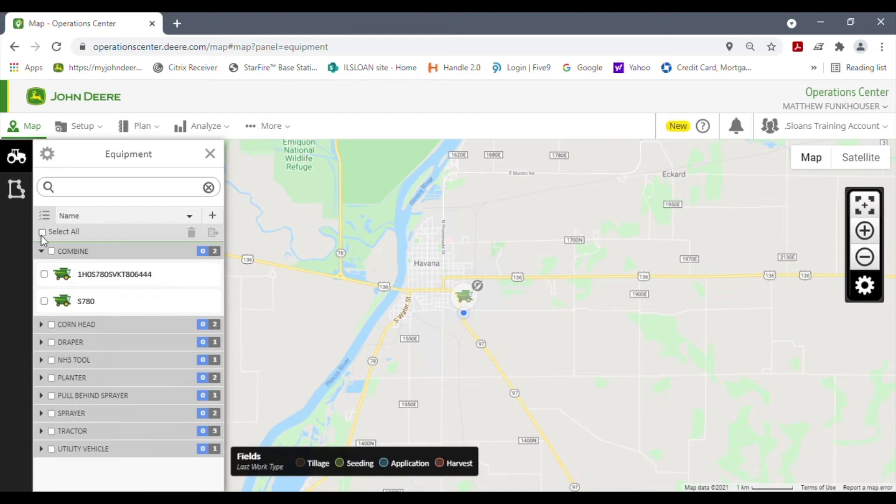
left_click(45, 275)
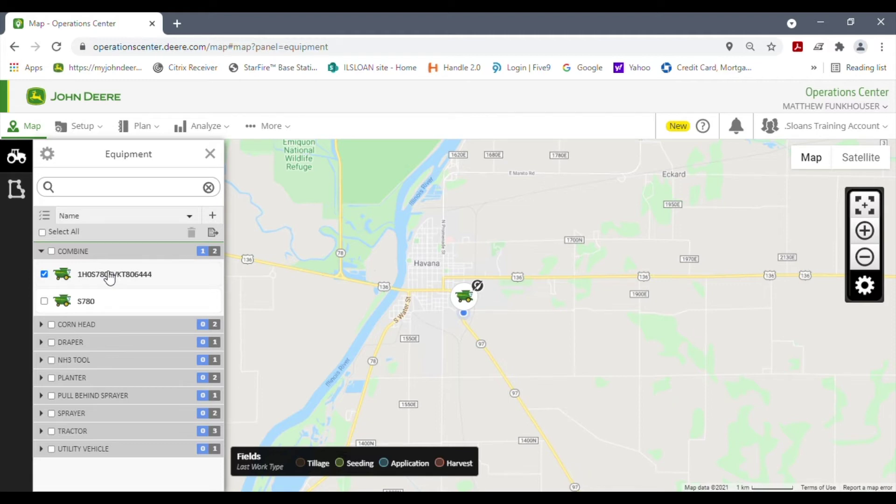
Uncheck the first combine and open the Add Equipment form with the + button.
left_click(44, 274)
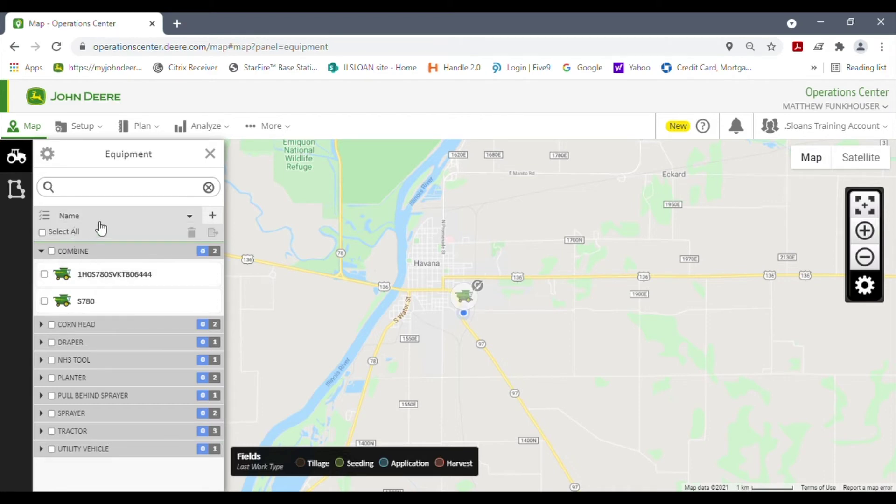
left_click(213, 216)
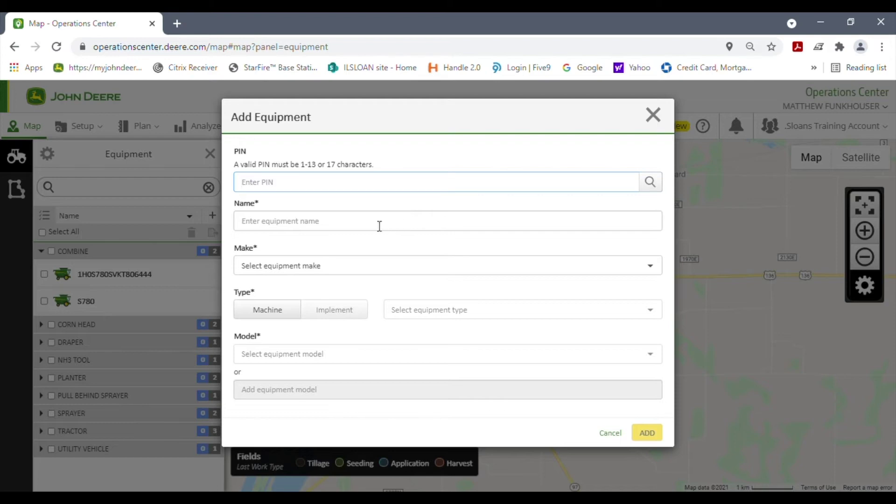
Enter '8520 TR' in the Name field and accept the '8520 TRACTOR' suggestion.
left_click(334, 229)
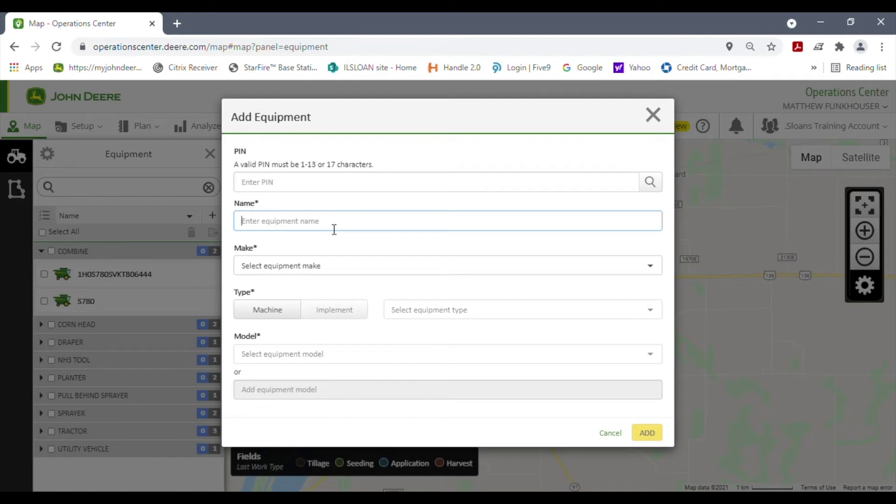
type("8520 TRACTOR")
left_click(286, 253)
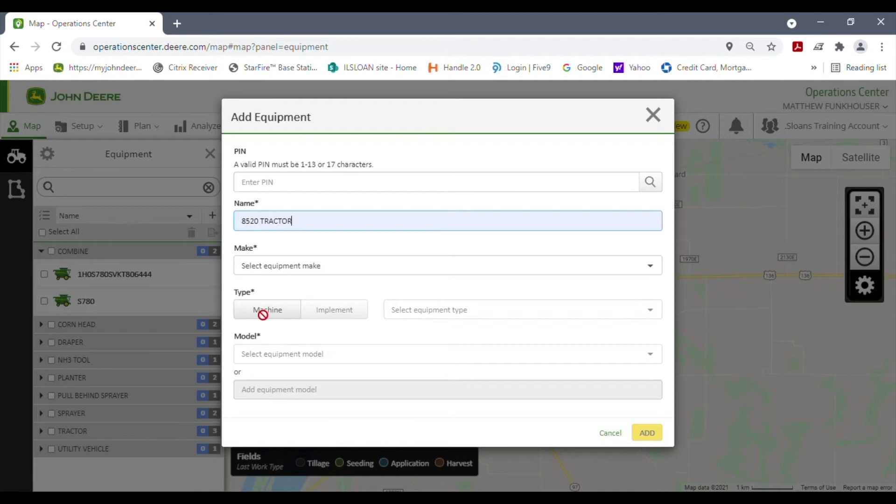
Choose JOHN DEERE from the Make dropdown.
left_click(340, 266)
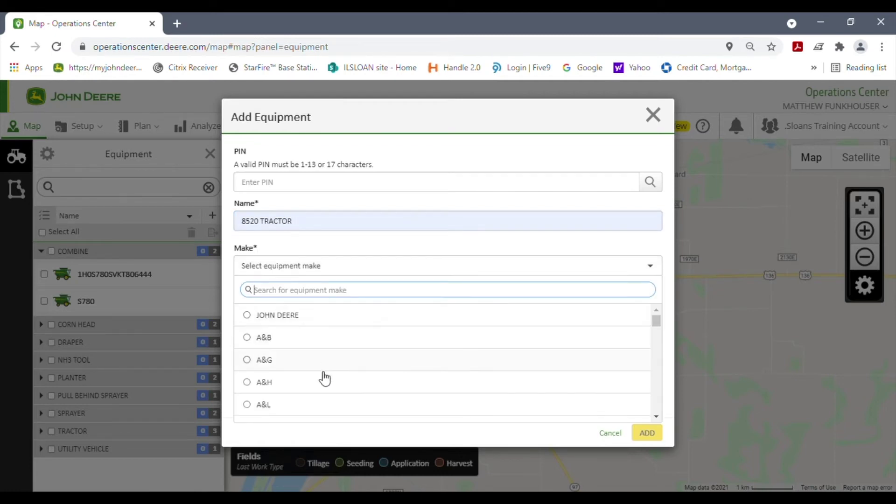
left_click(247, 318)
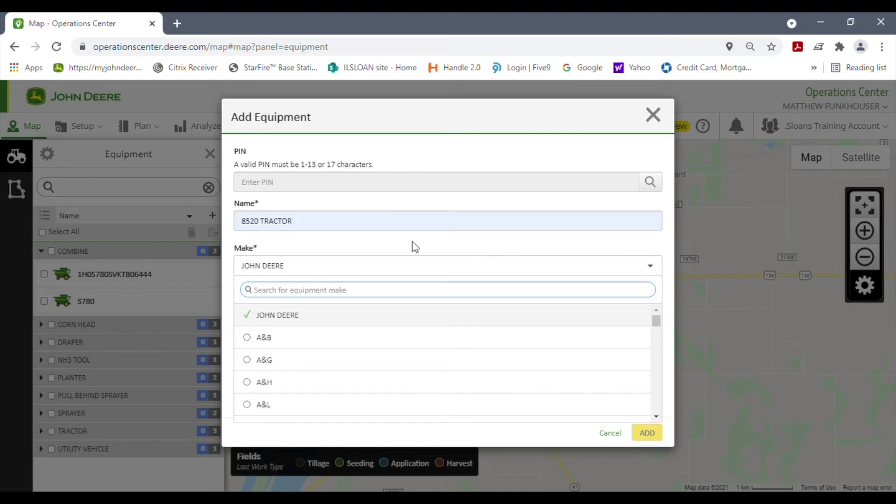
left_click(398, 271)
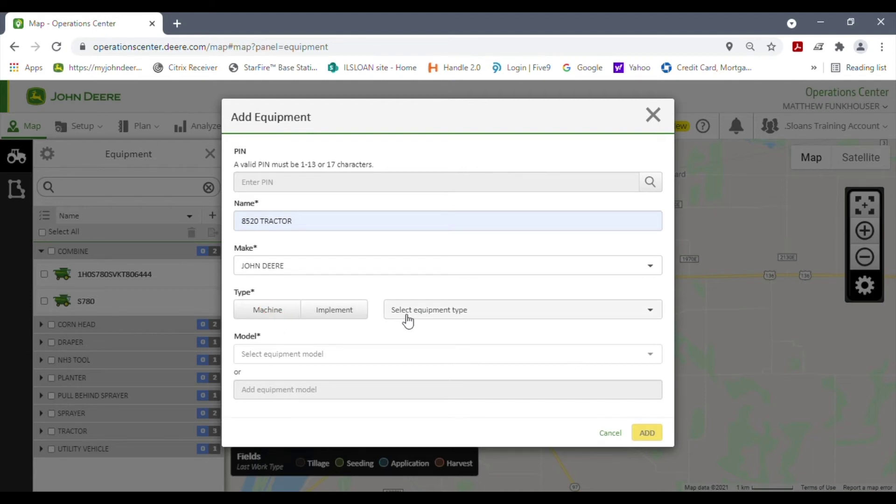
Filter the equipment type list with 'TRAC' and select Tractor.
left_click(535, 315)
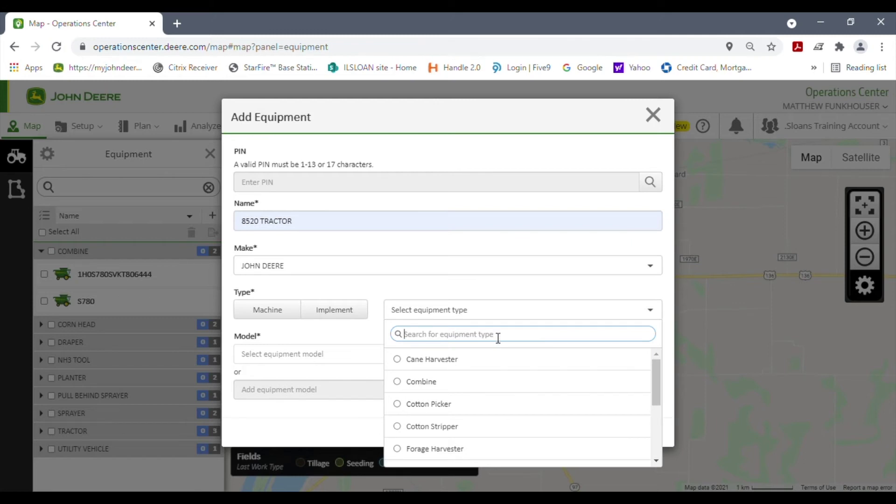
type("TRAC")
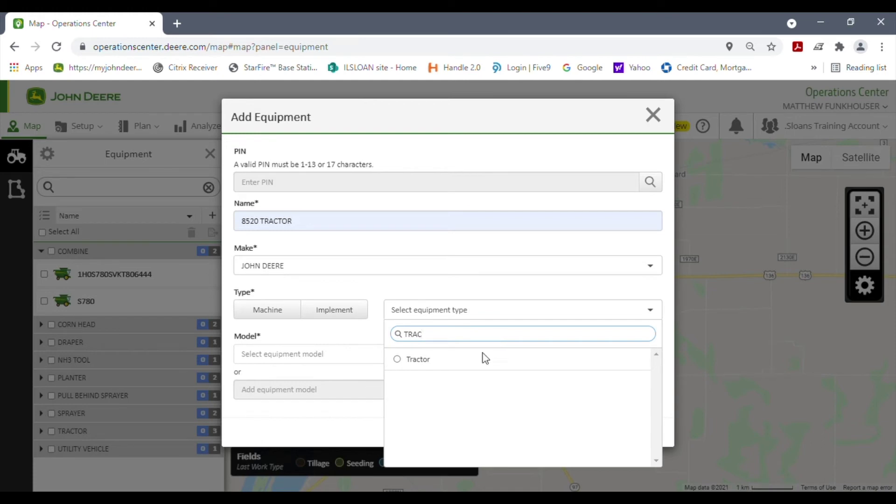
left_click(461, 360)
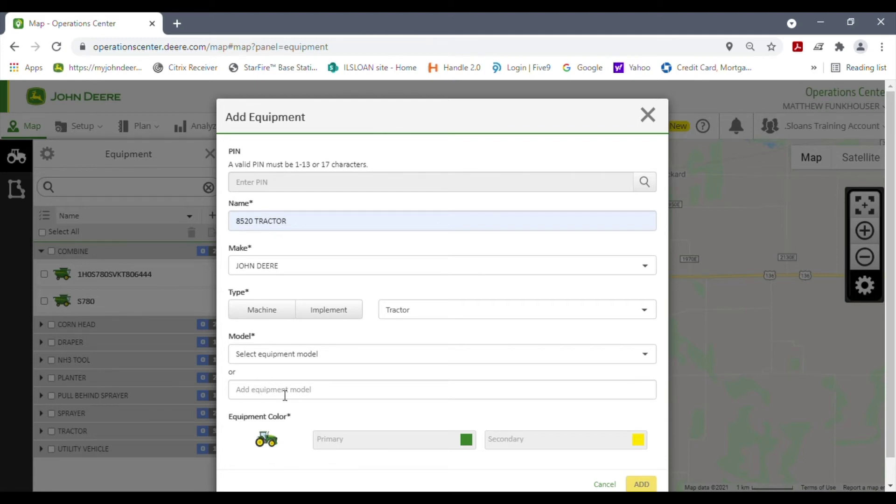
Search the Model list for '852' and select the 8520 model.
left_click(277, 356)
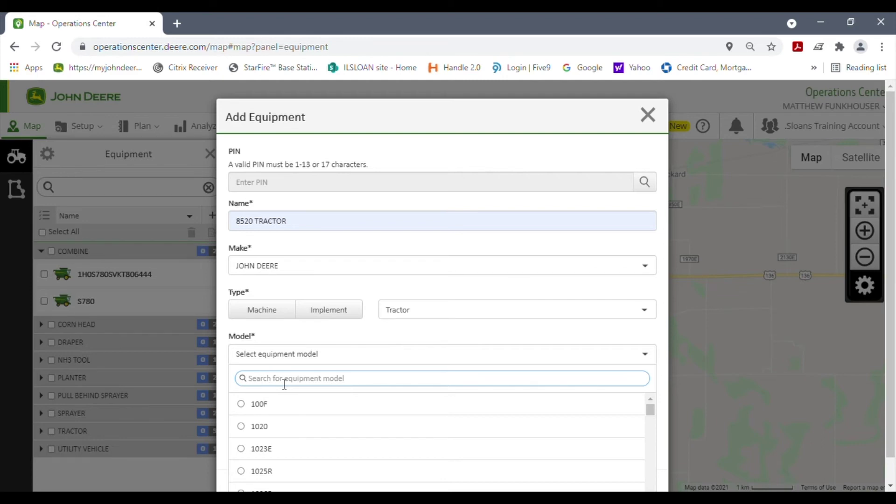
type("852")
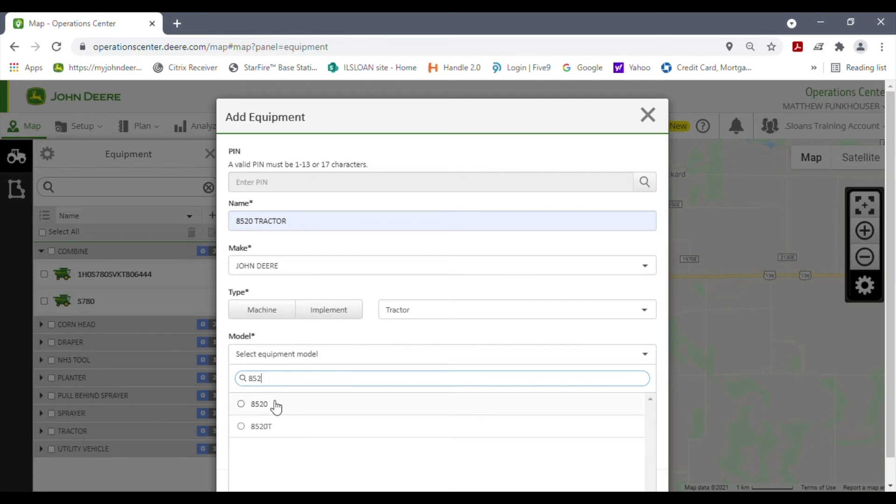
left_click(306, 407)
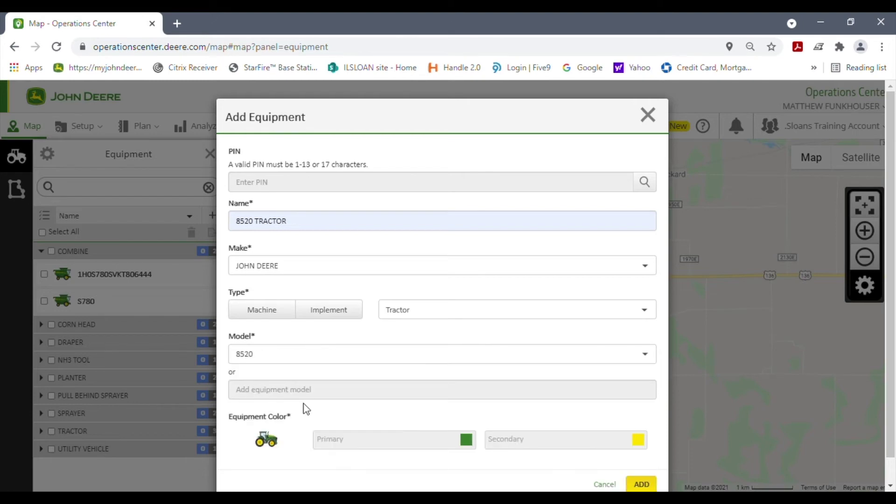
scroll(466, 429, "down", 1)
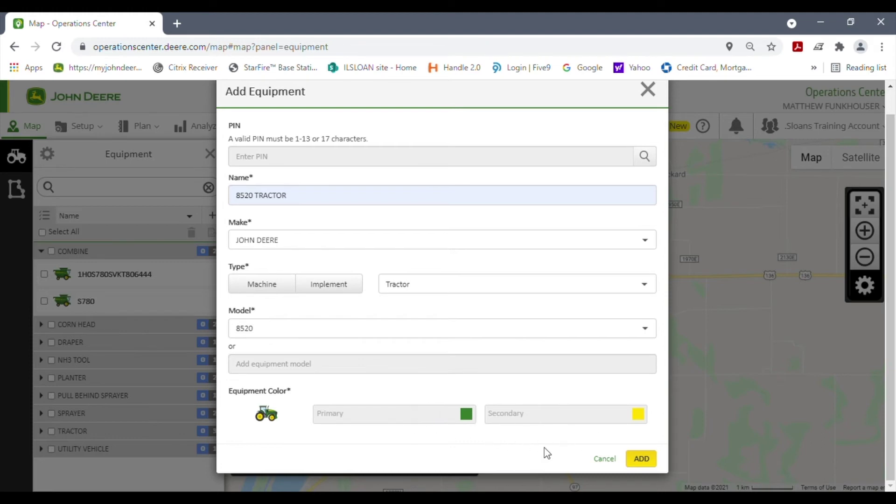
Add the 8520 TRACTOR to the fleet and choose Modify Offsets in the confirmation.
left_click(651, 459)
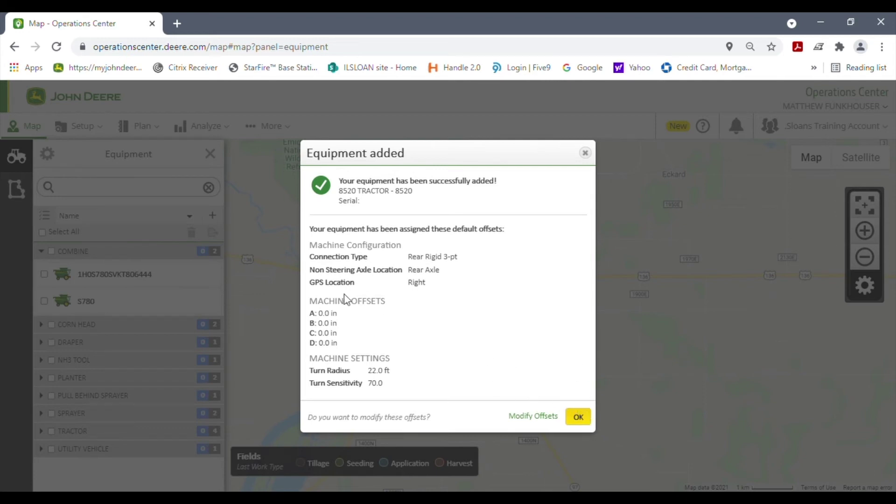
left_click(531, 417)
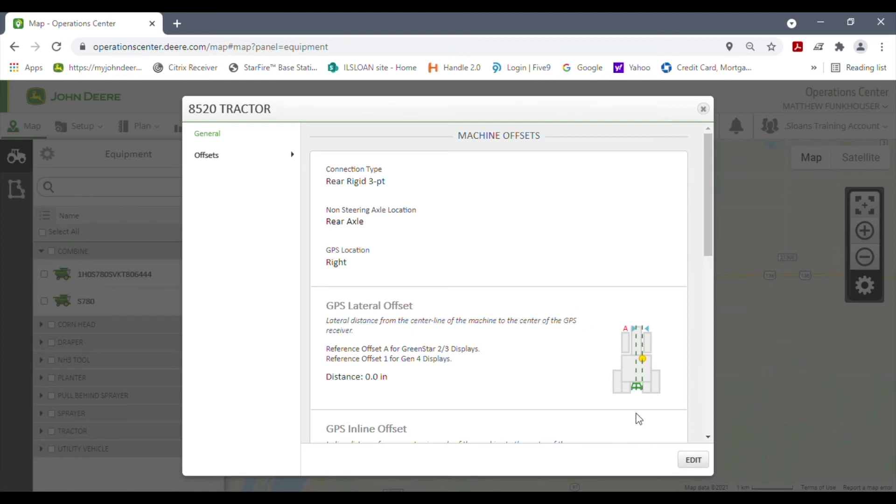
Switch the 8520 TRACTOR's Machine Offsets dialog into edit mode.
left_click(691, 463)
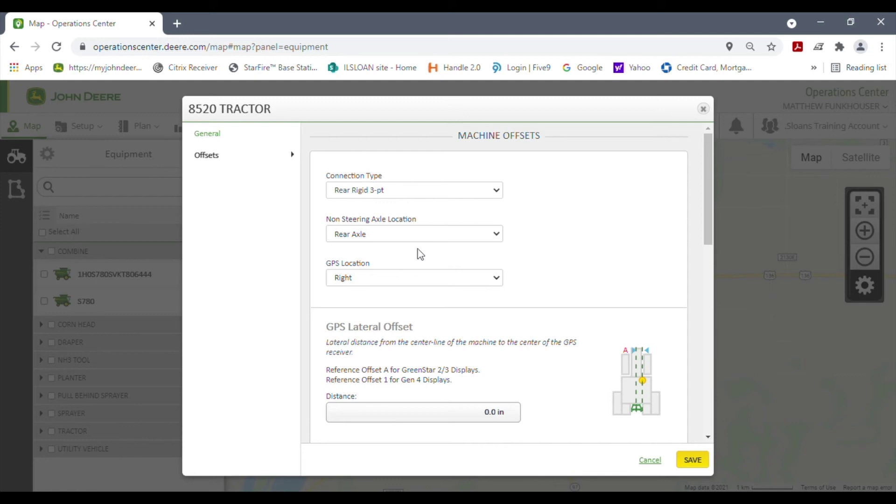
Set the connection type to Rear Pivot 2-pt and the GPS location to Center.
left_click(419, 254)
key("Up")
scroll(629, 269, "down", 3)
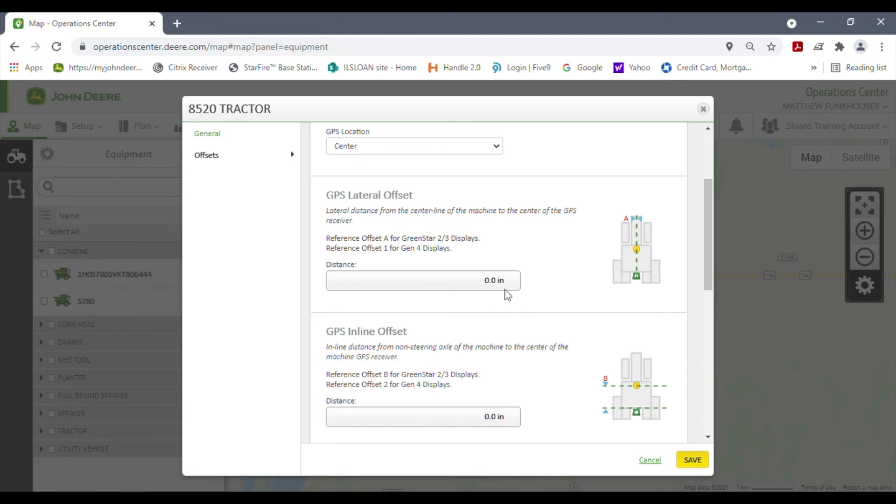
scroll(494, 336, "down", 3)
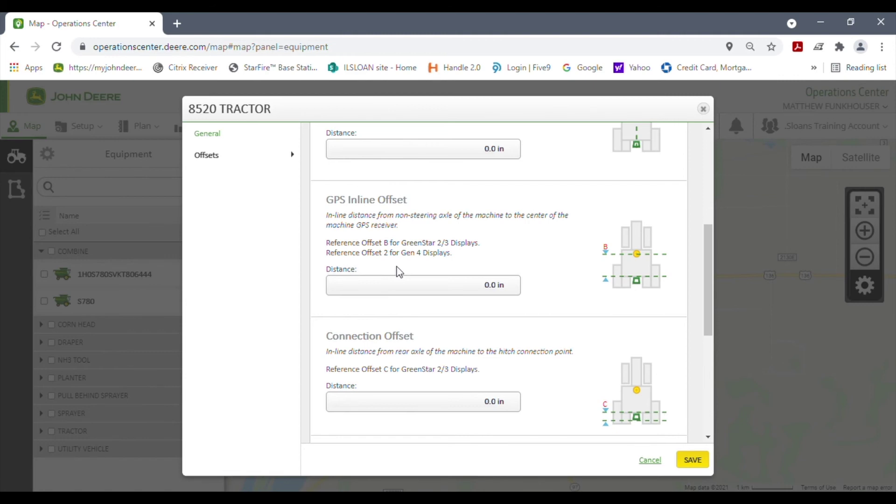
Save the 8520 TRACTOR's offsets: GPS inline 67.0 in, connection 68.0 in, GPS height 110.0 in.
double_click(475, 293)
type("67.0")
scroll(556, 334, "down", 1)
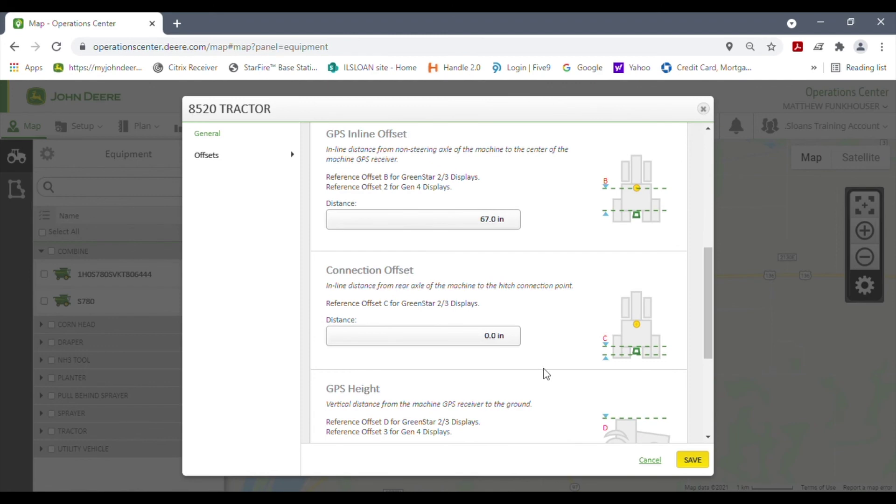
scroll(412, 347, "down", 1)
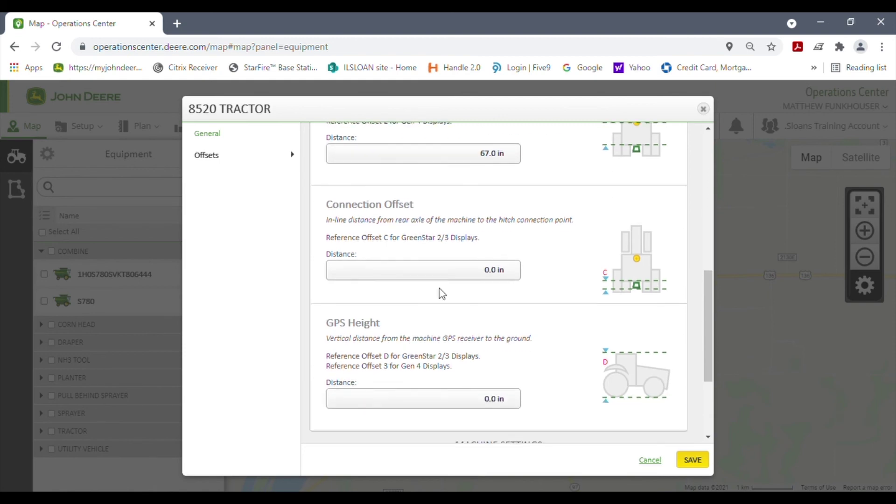
left_click(473, 272)
type("68.0")
scroll(498, 320, "down", 2)
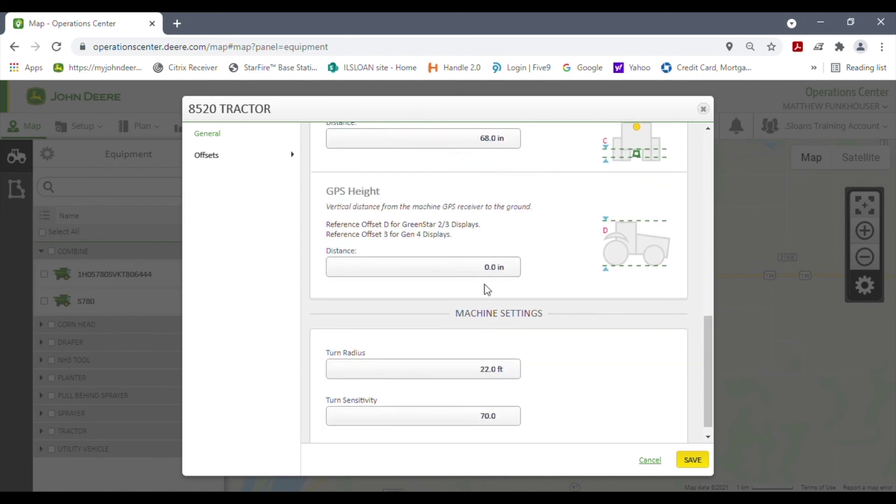
left_click(475, 269)
double_click(475, 269)
type("11")
type("0.0")
left_click(700, 462)
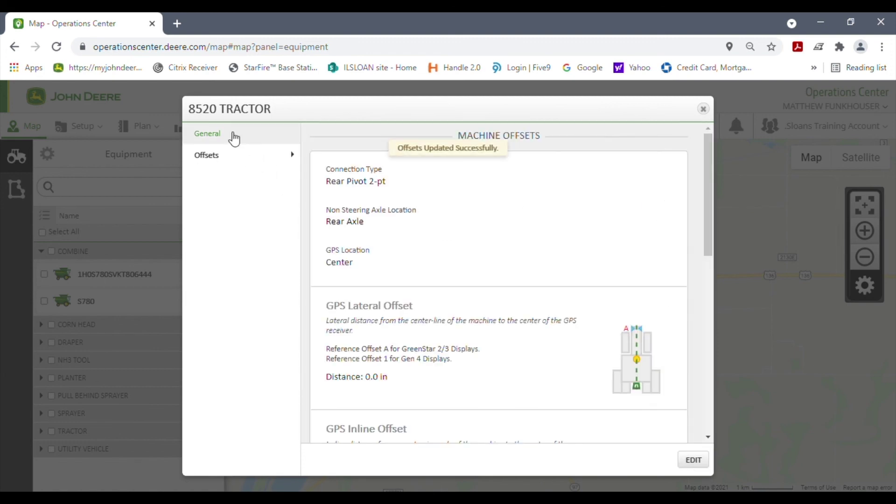
Re-save the tractor's General details unchanged, close its settings, and collapse the COMBINE group.
left_click(232, 137)
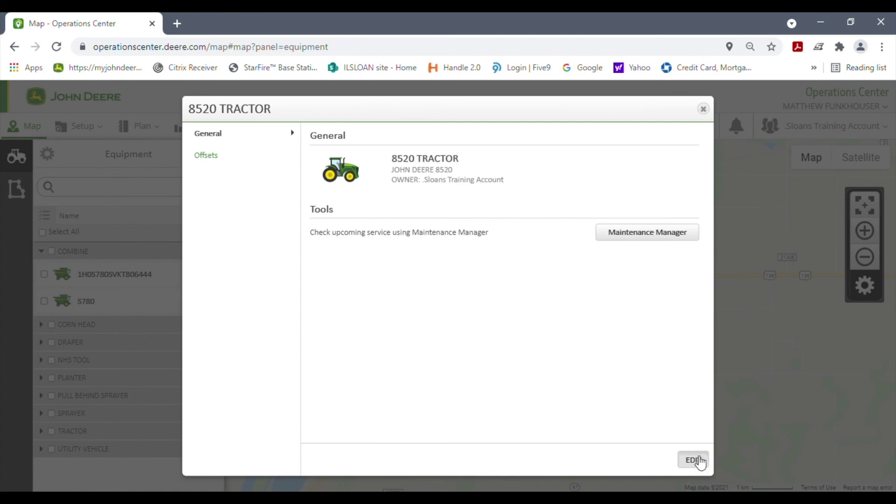
left_click(695, 460)
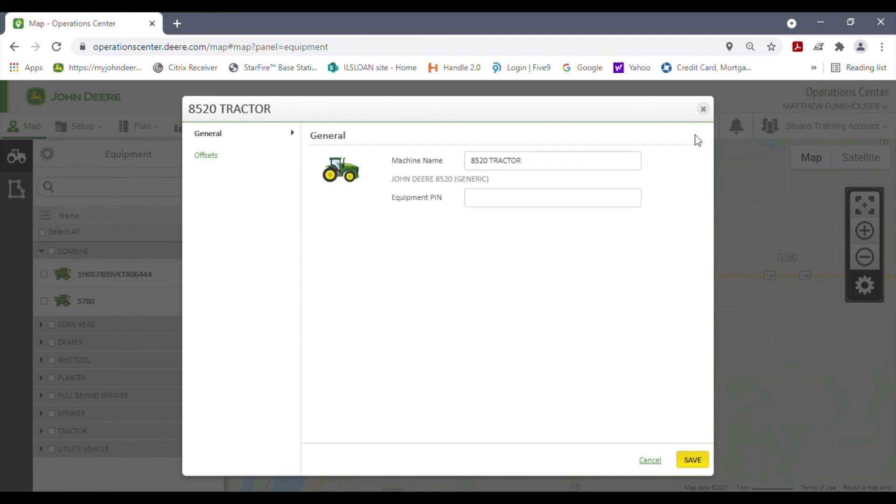
left_click(695, 461)
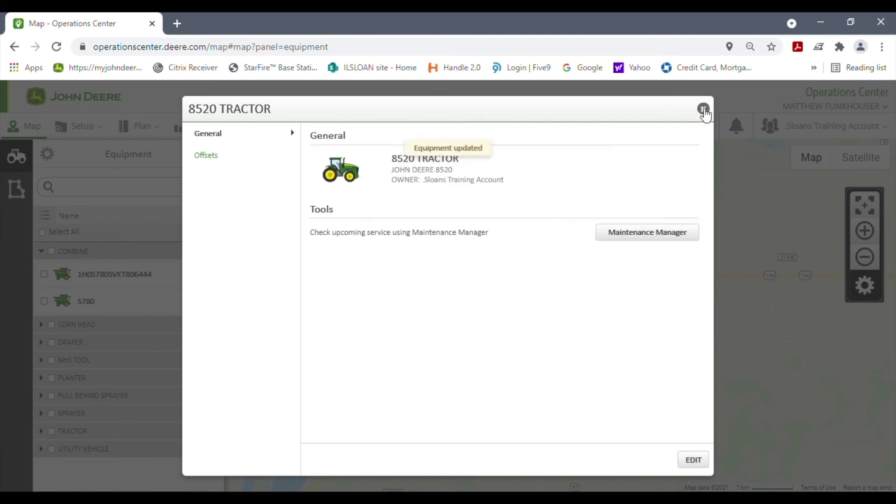
left_click(703, 109)
left_click(41, 251)
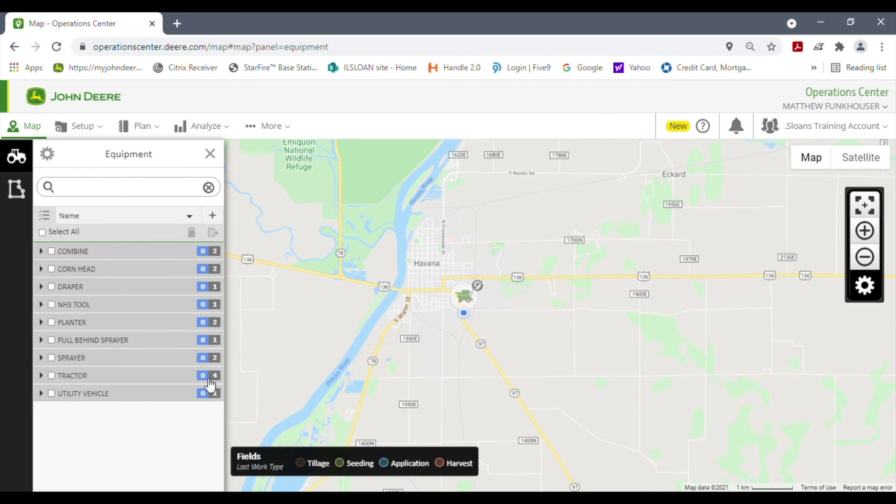
Leave selection mode and expand TRACTOR to list 8330, 8520 TRACTOR, 9560R and Compact Tractor.
left_click(47, 217)
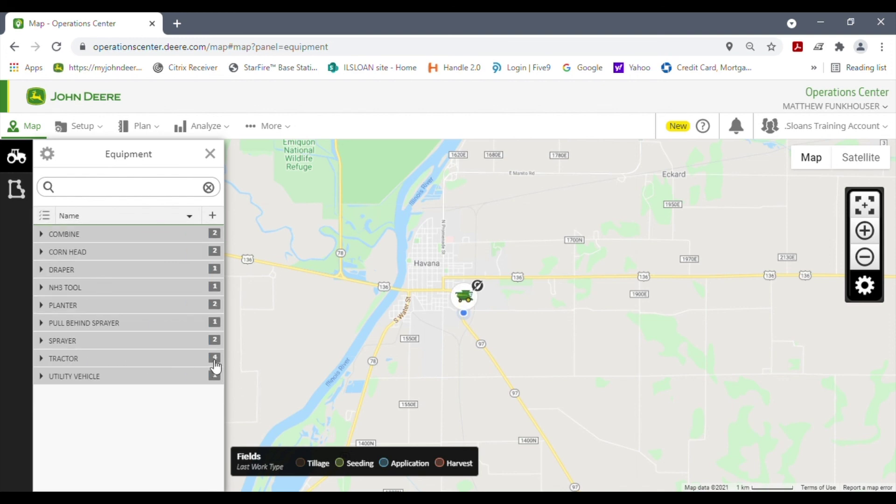
left_click(79, 361)
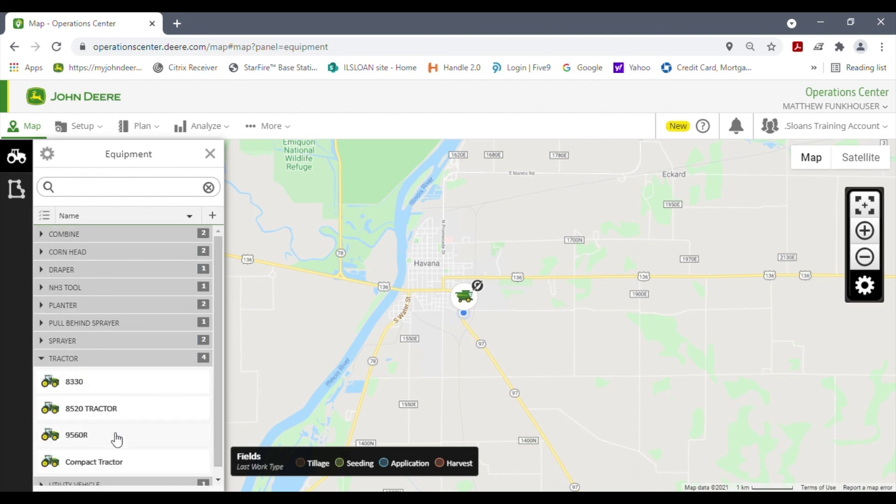